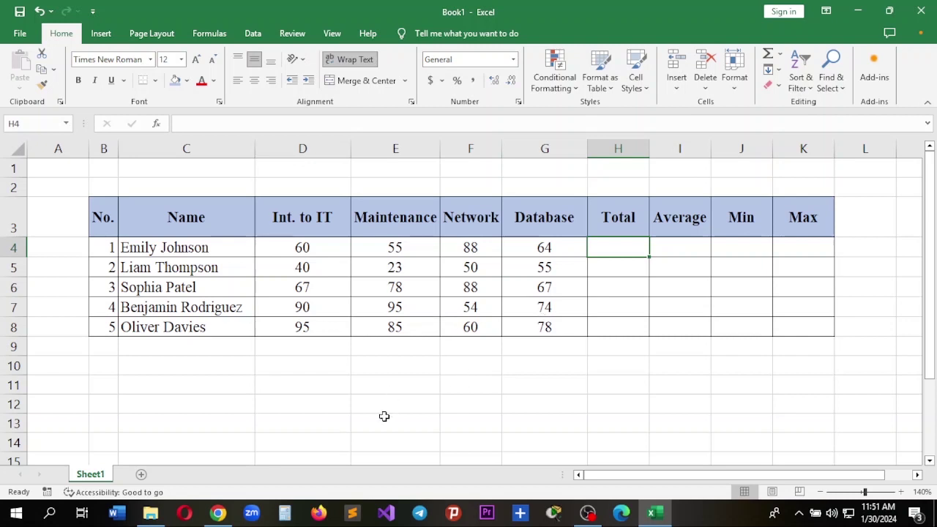
Step: Examine the empty result cells in row 4 and the column headers from No. through Database
key(Right)
key(Right)
key(Right)
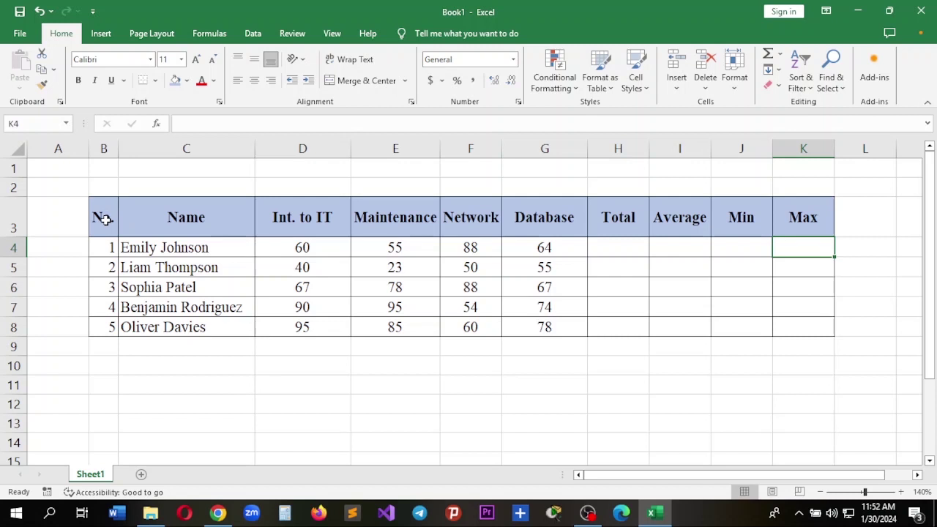
click(107, 221)
click(170, 218)
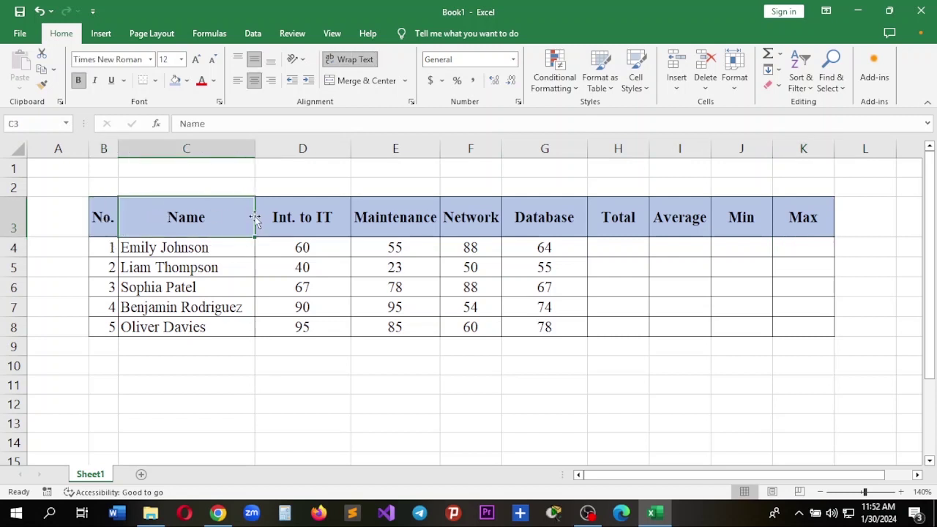
click(294, 215)
click(366, 215)
click(476, 215)
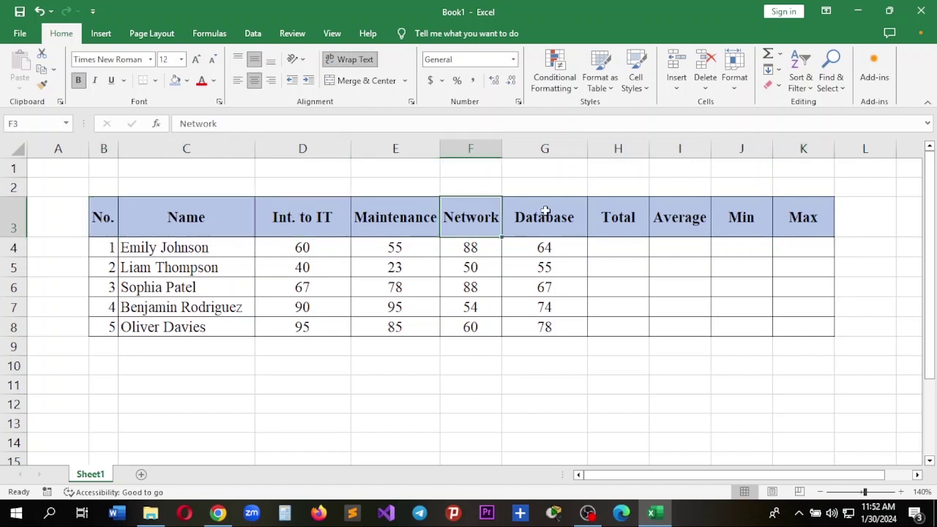
click(564, 214)
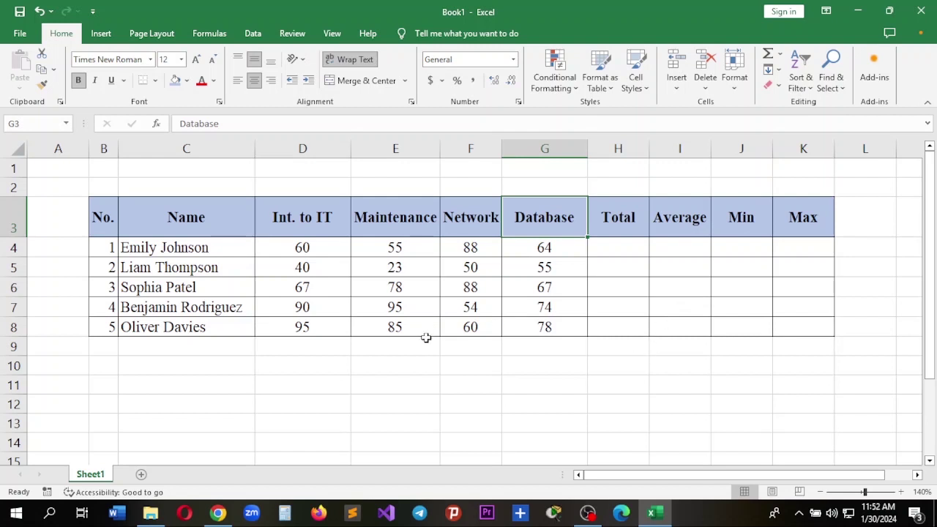
Step: Begin a SUM formula in H4 with the first student's marks, D4:G4, as its range
click(631, 254)
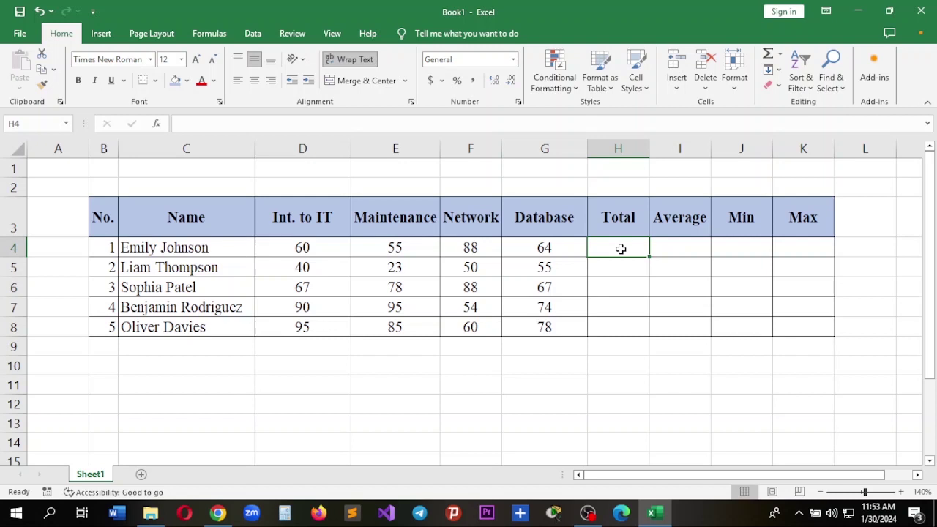
text(=)
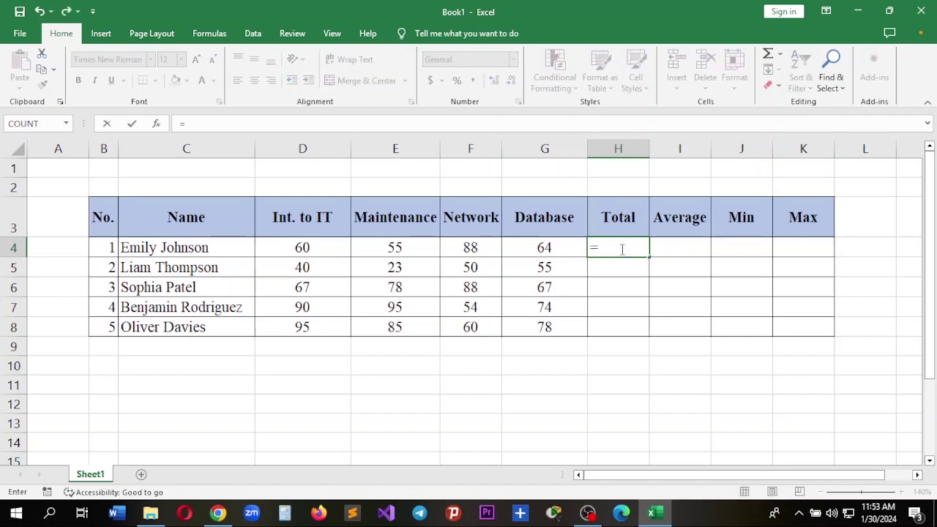
text(su)
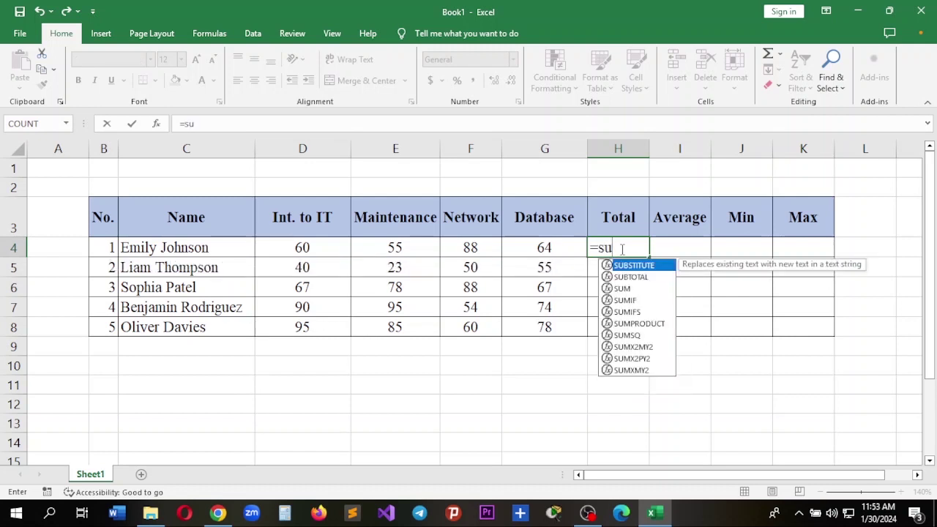
text(m()
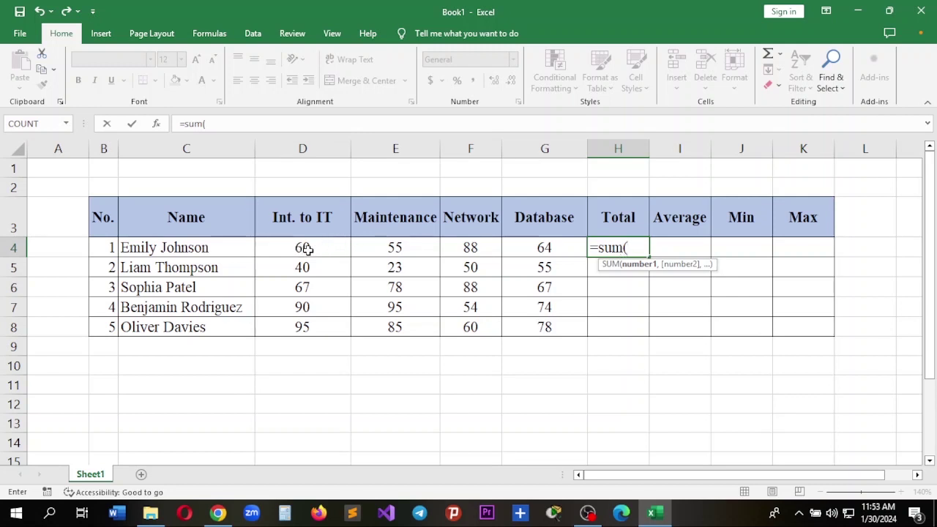
drag(306, 249, 535, 247)
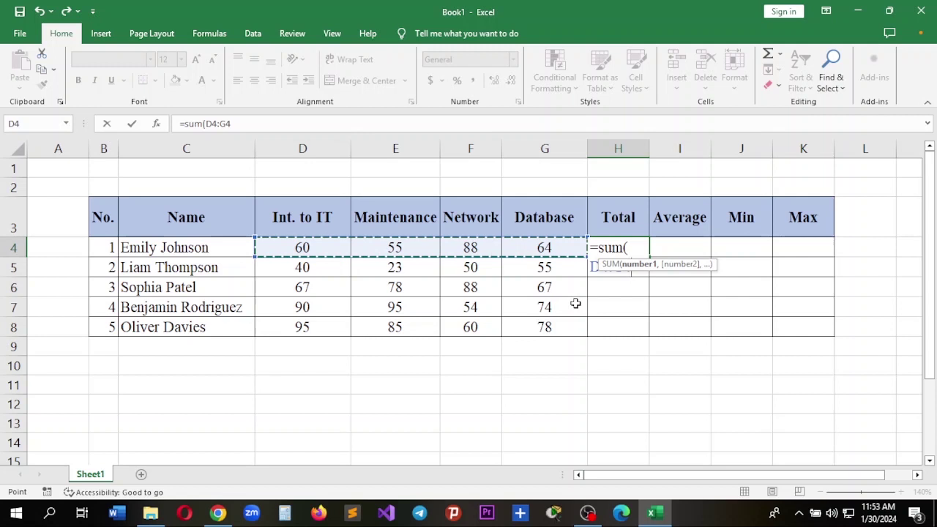
Step: Remove the selected range from the SUM formula in H4 and write the reference D4:G4 manually
key(BackSpace)
key(BackSpace)
key(BackSpace)
key(BackSpace)
key(BackSpace)
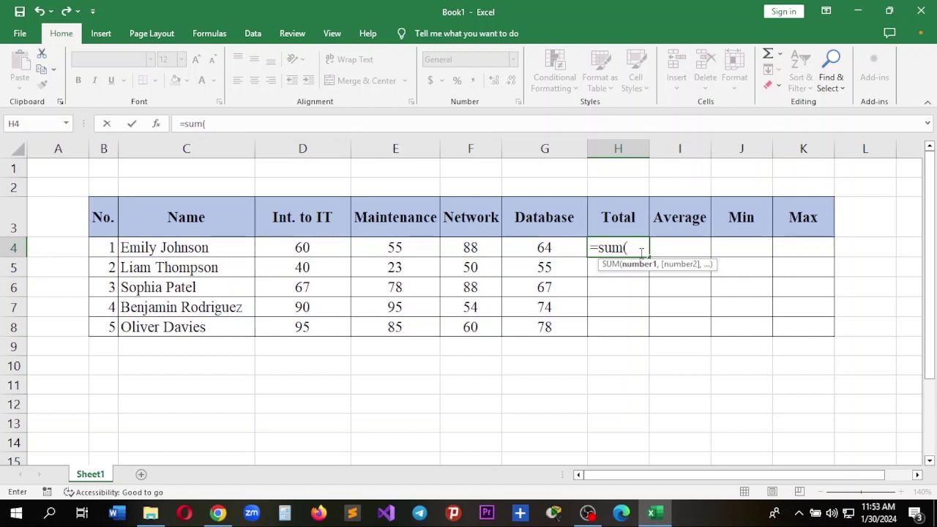
text(D4)
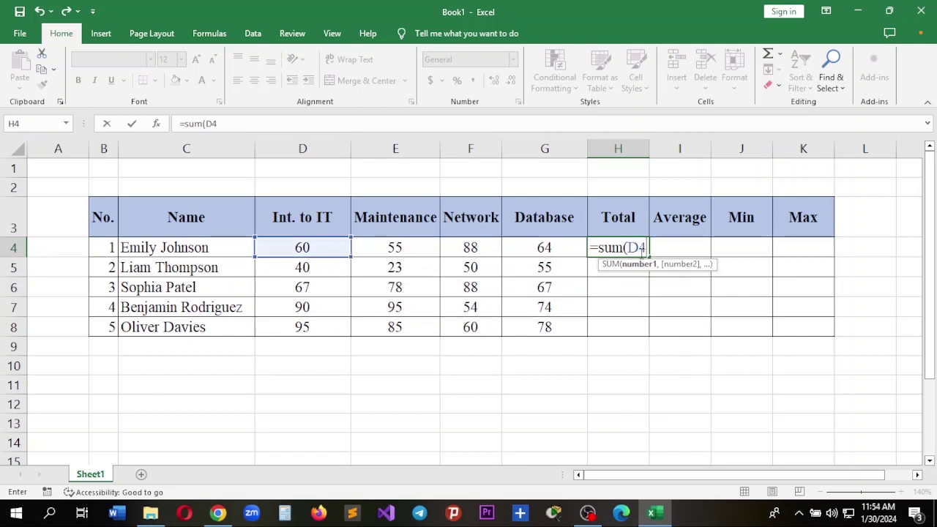
text(:)
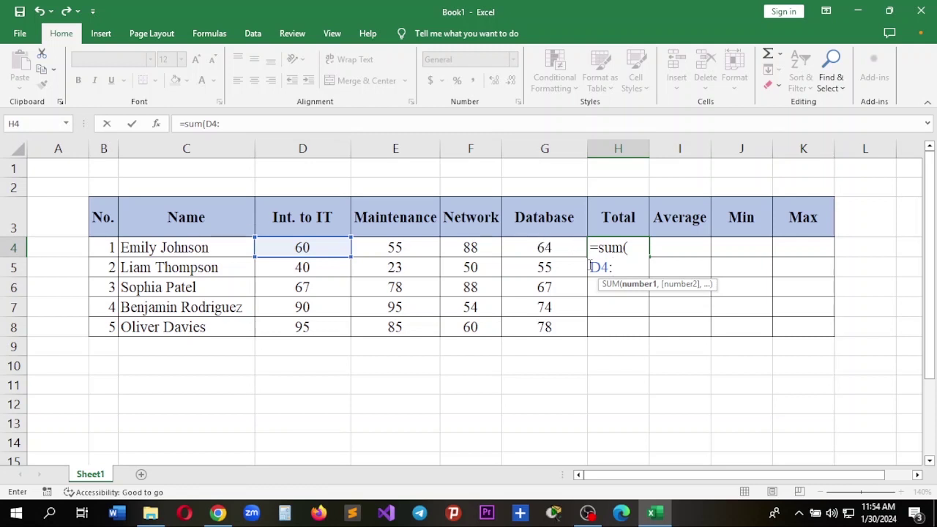
text(G4)
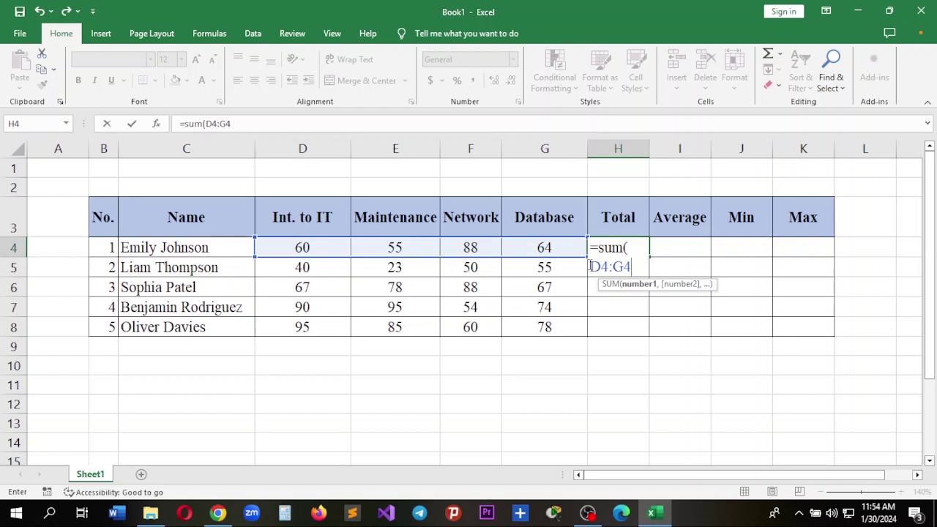
Step: Erase the written reference, complete =SUM(D4:G4) in H4 by picking the marks on the sheet, and fill the formula down to H8
key(BackSpace)
key(BackSpace)
key(BackSpace)
key(BackSpace)
key(BackSpace)
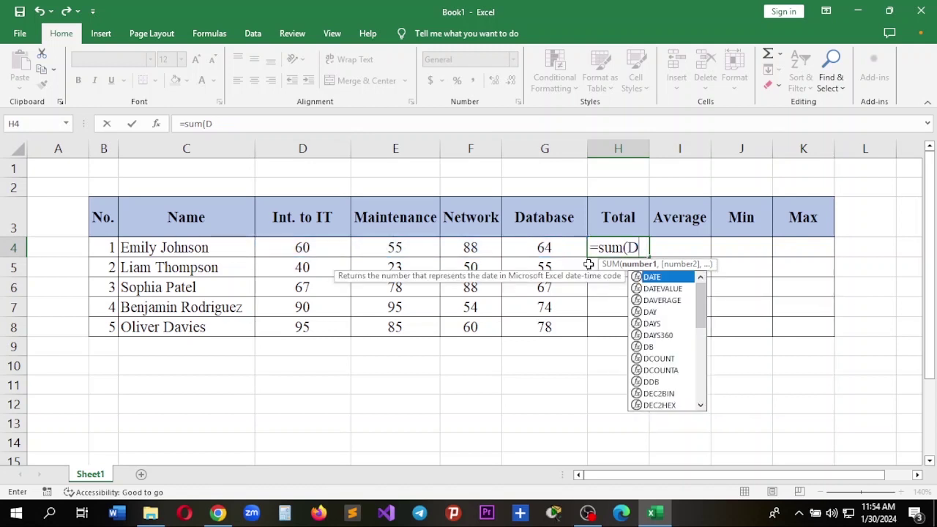
drag(315, 249, 551, 249)
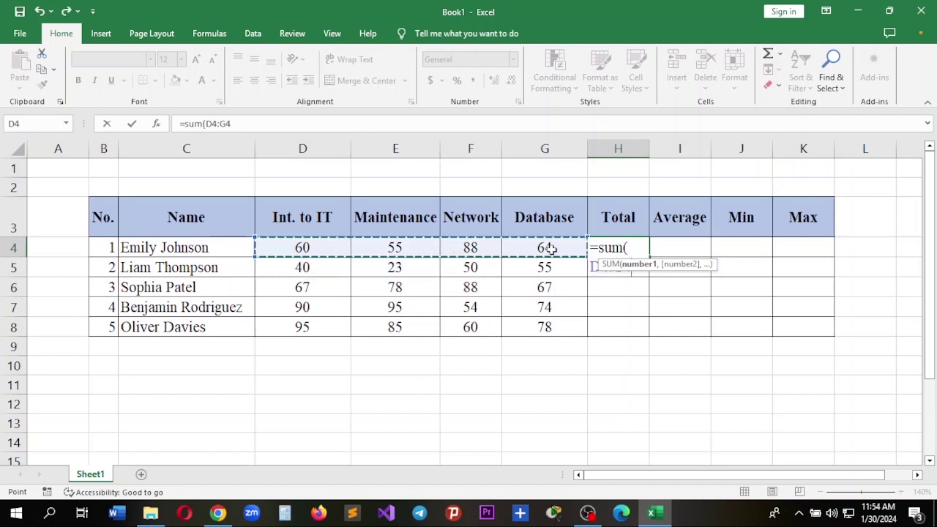
key(Return)
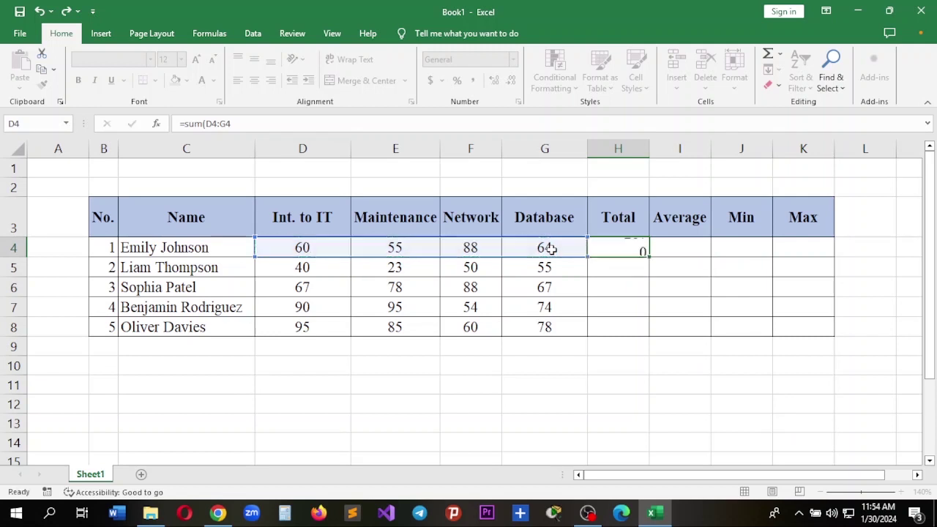
key(Up)
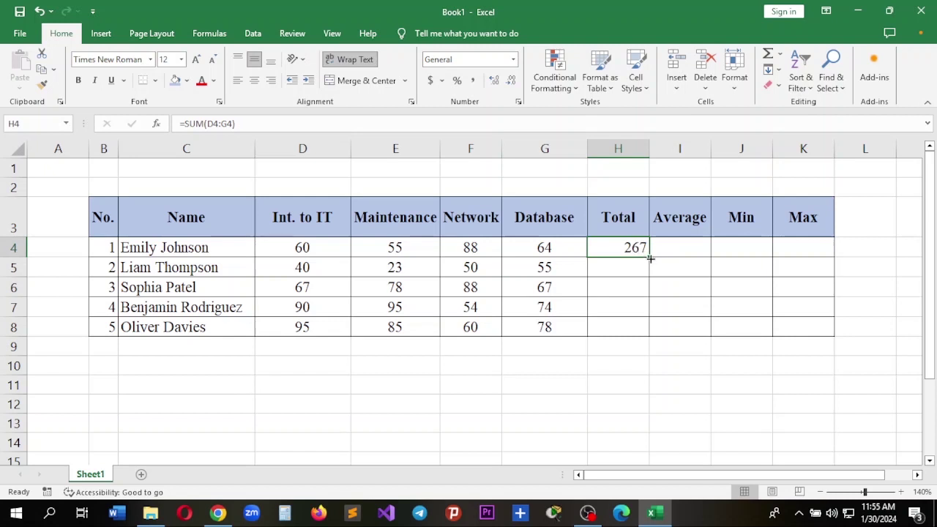
drag(650, 258, 640, 329)
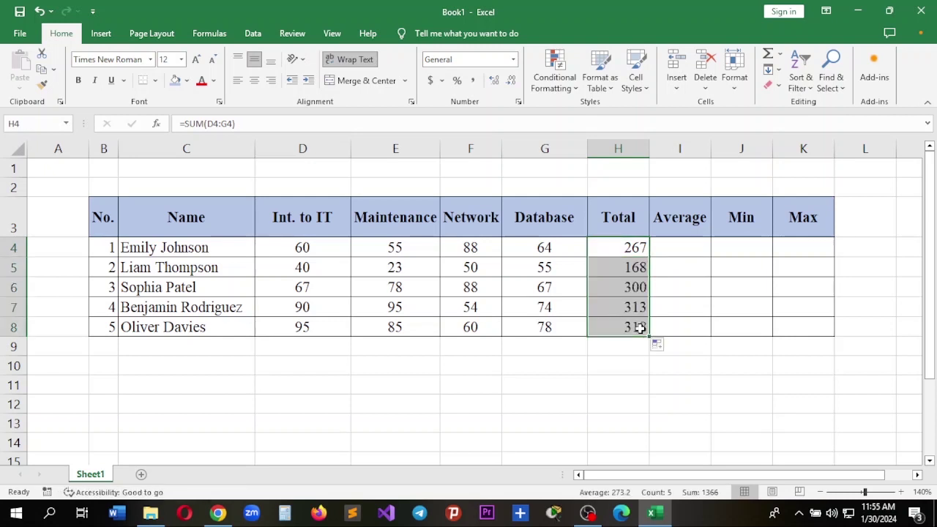
Step: Check the SUM formula in each Total cell from H4 to H8 for its row references
click(628, 249)
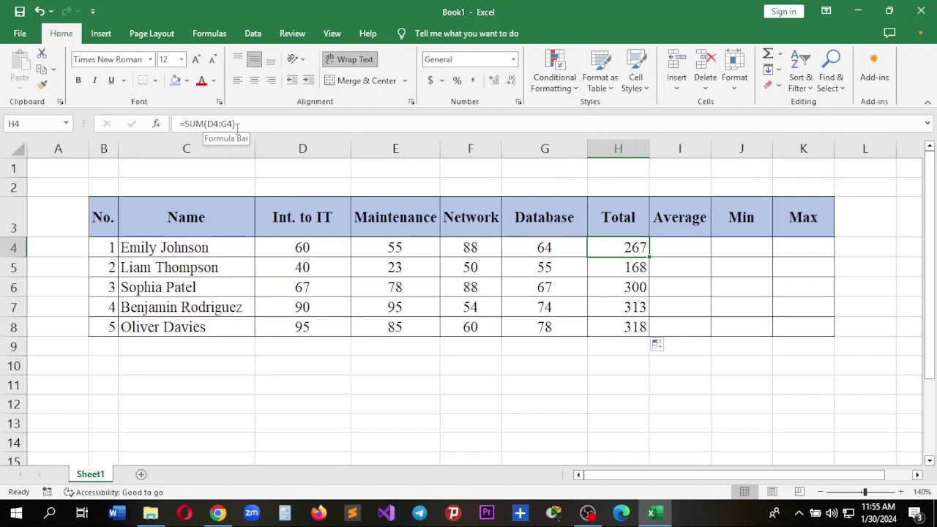
click(634, 267)
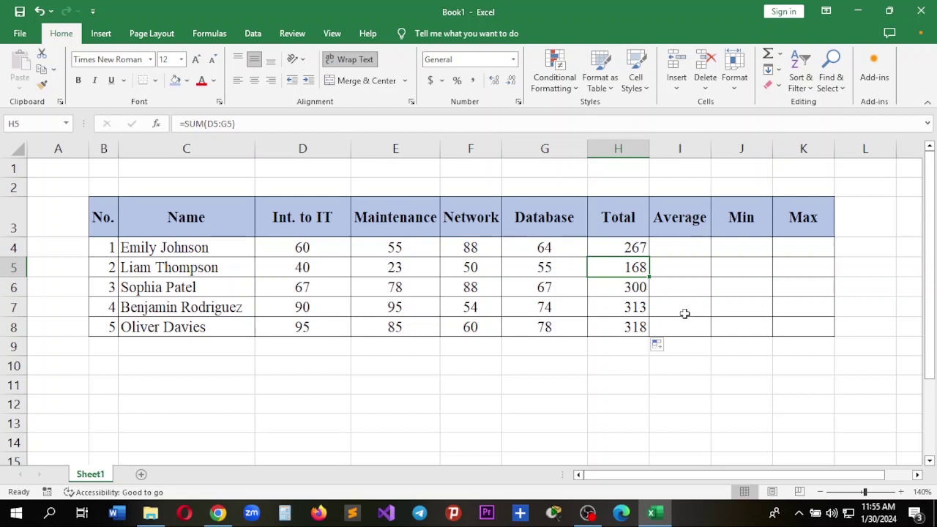
key(Down)
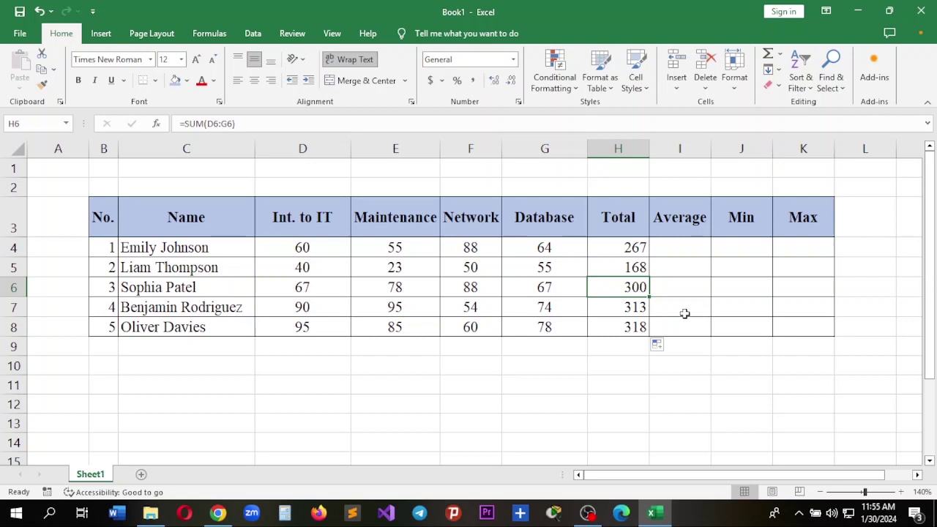
key(Down)
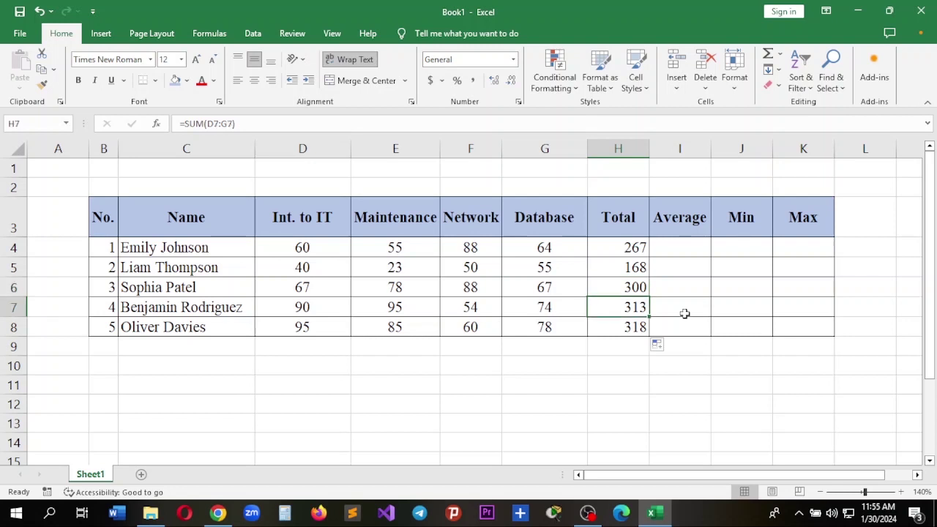
key(Down)
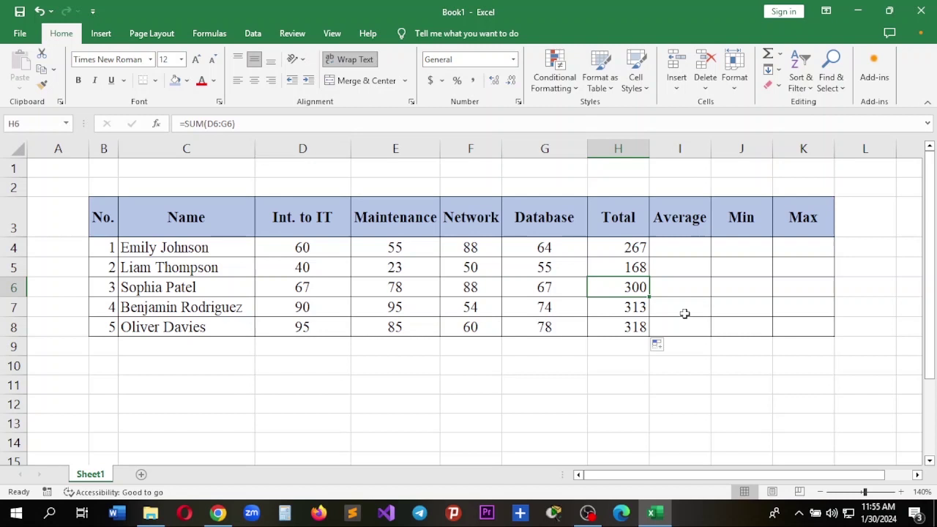
key(Up)
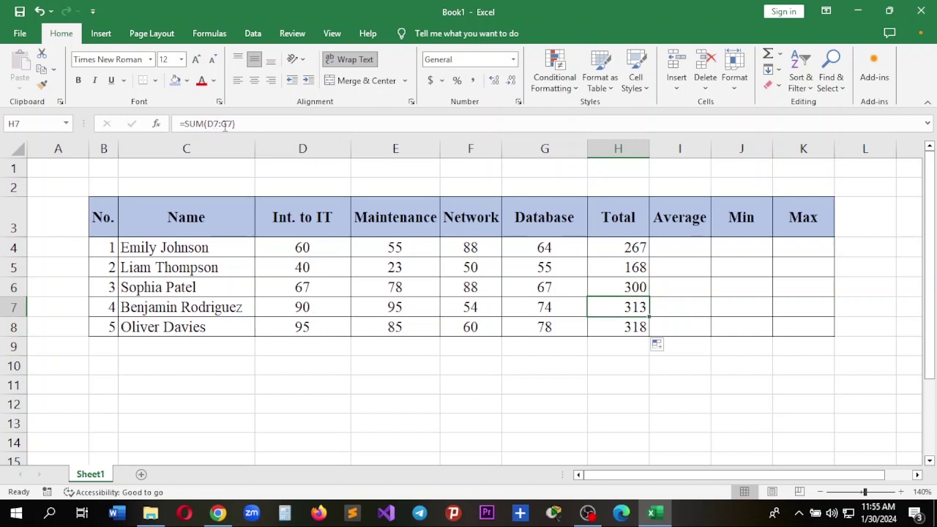
key(Down)
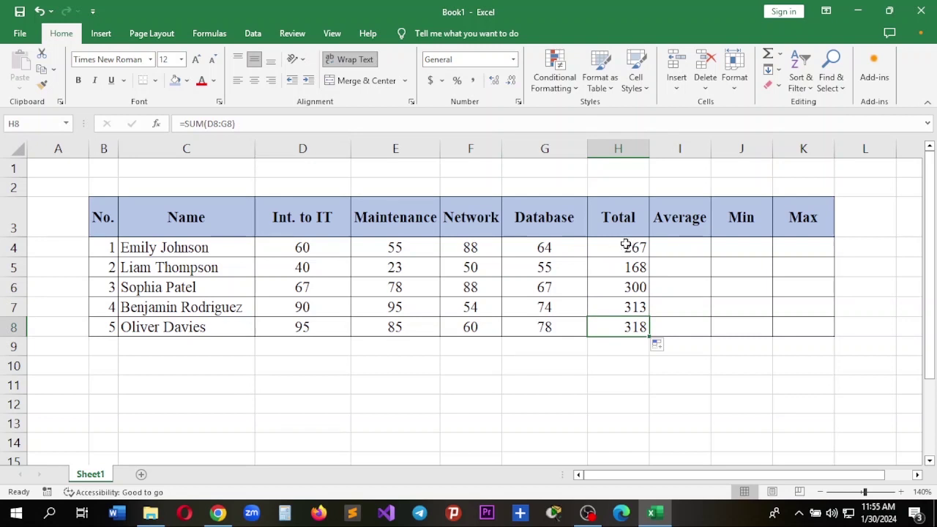
Step: Clear all the totals in H4:H8
drag(630, 248, 631, 328)
key(Delete)
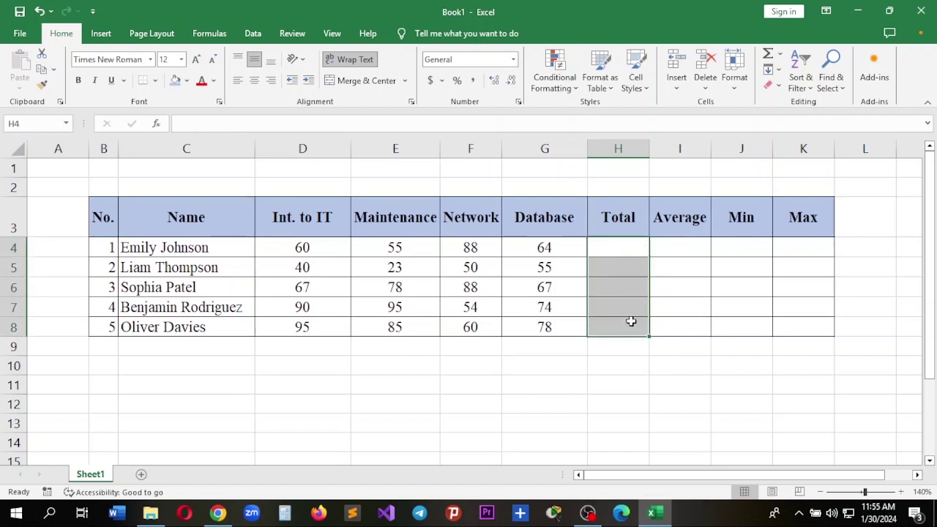
Step: Total D4:G4 in H4 with AutoSum and fill the formula down to H8
click(614, 248)
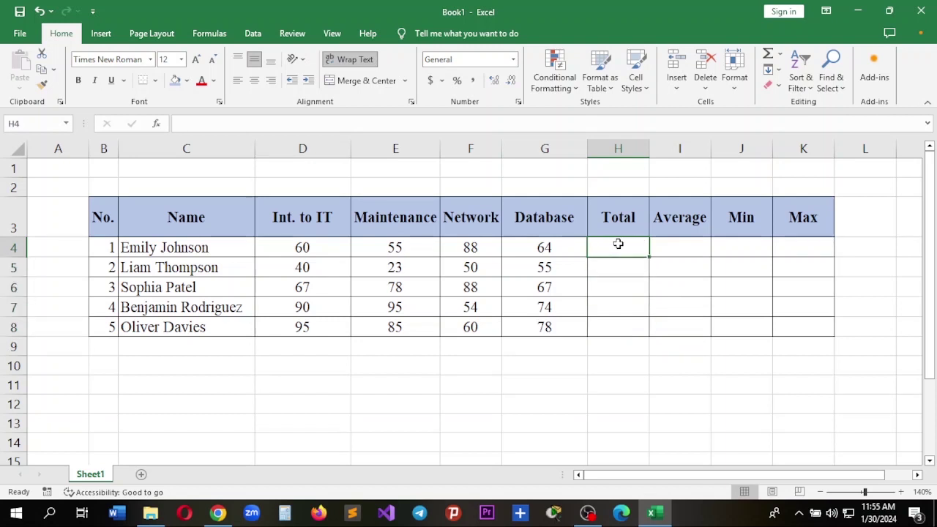
click(767, 59)
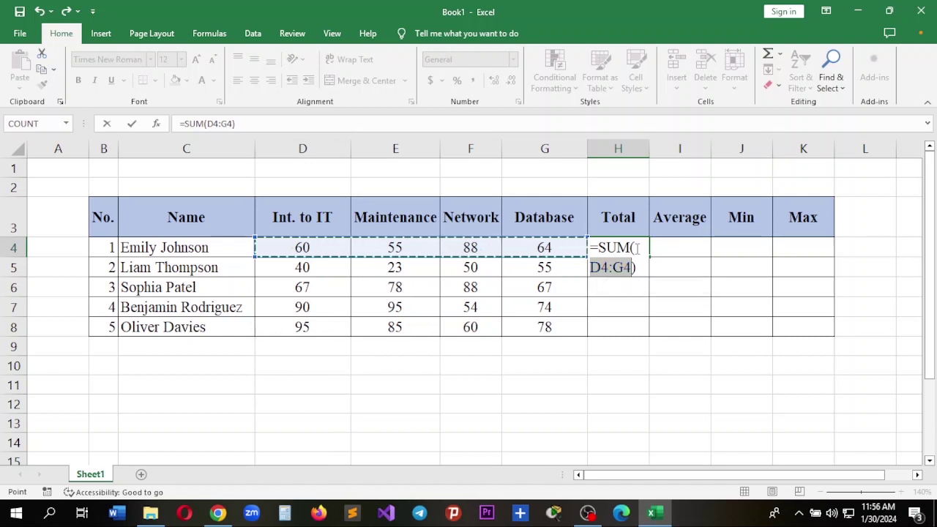
key(Return)
click(636, 247)
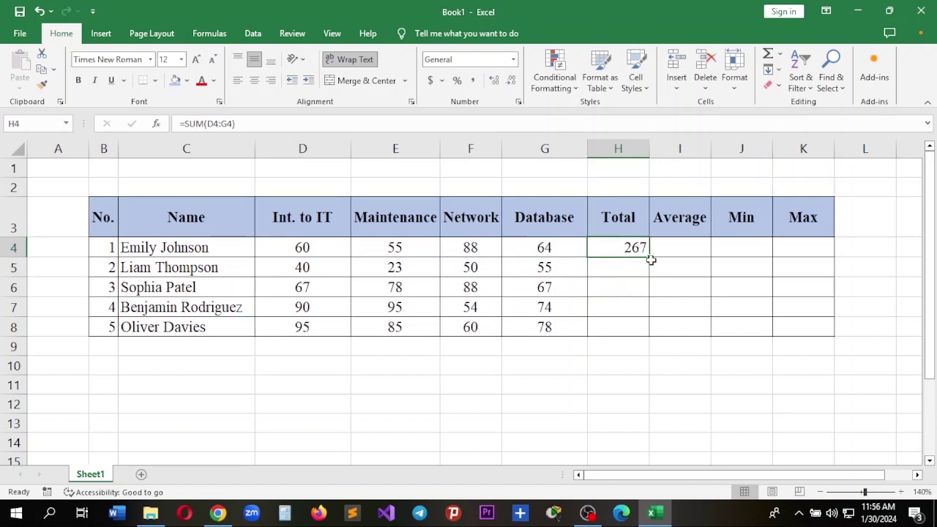
drag(649, 257, 645, 331)
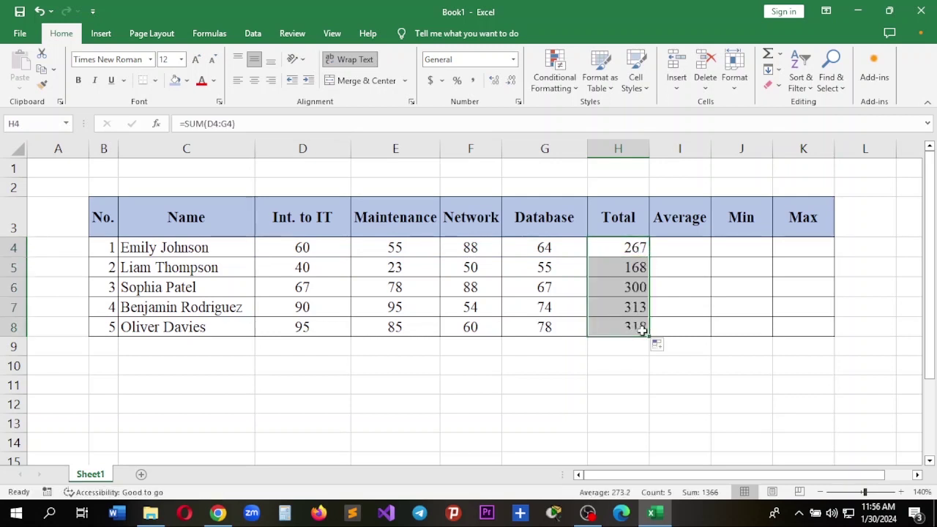
Step: Enter =AVERAGE(D4:G4) in I4 by picking the marks on the sheet, and fill the formula down to I8
click(681, 253)
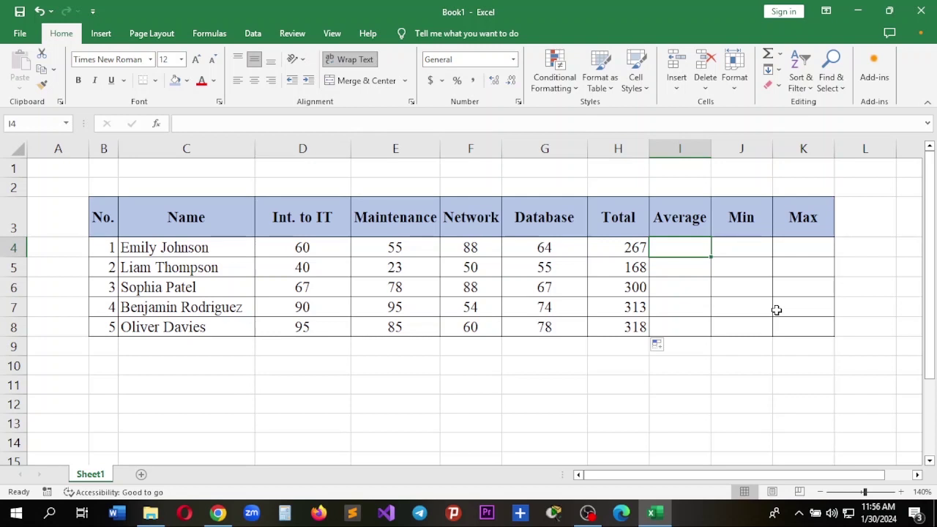
text(=)
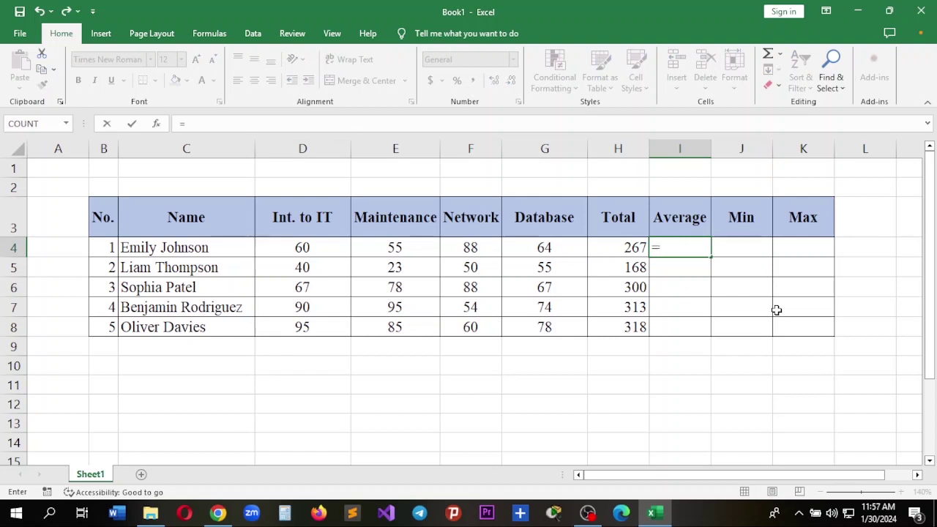
text(a)
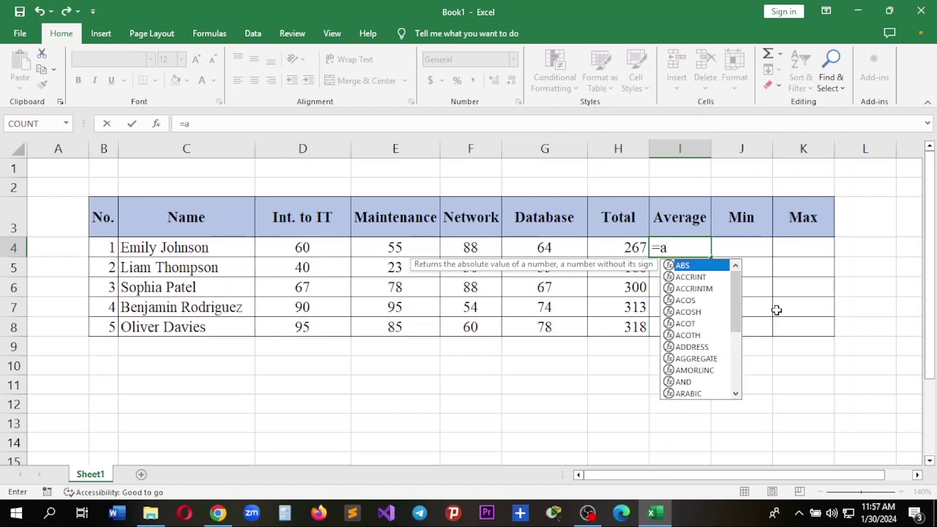
text(v)
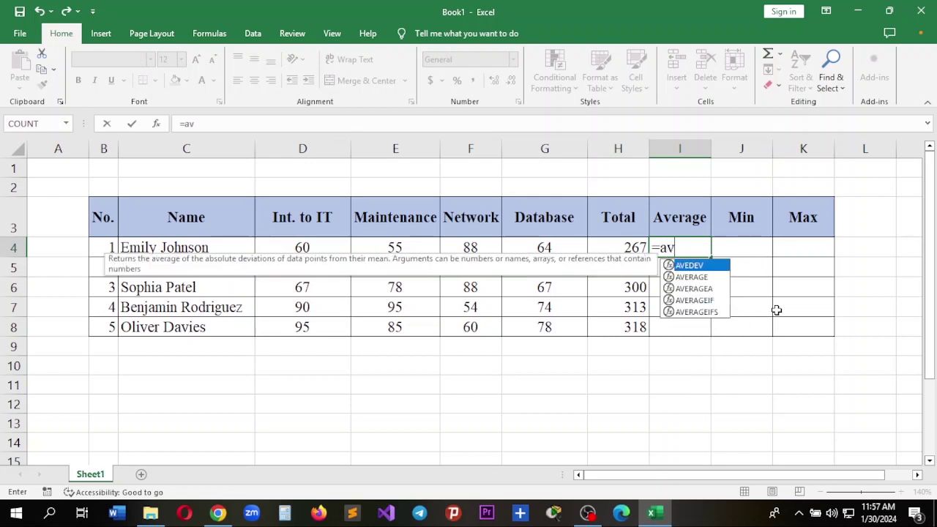
double_click(699, 278)
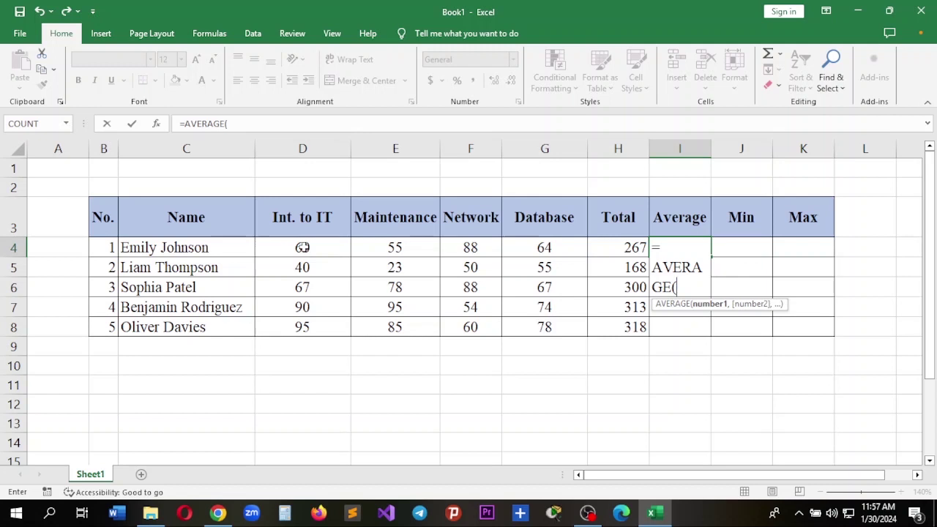
drag(303, 248, 532, 244)
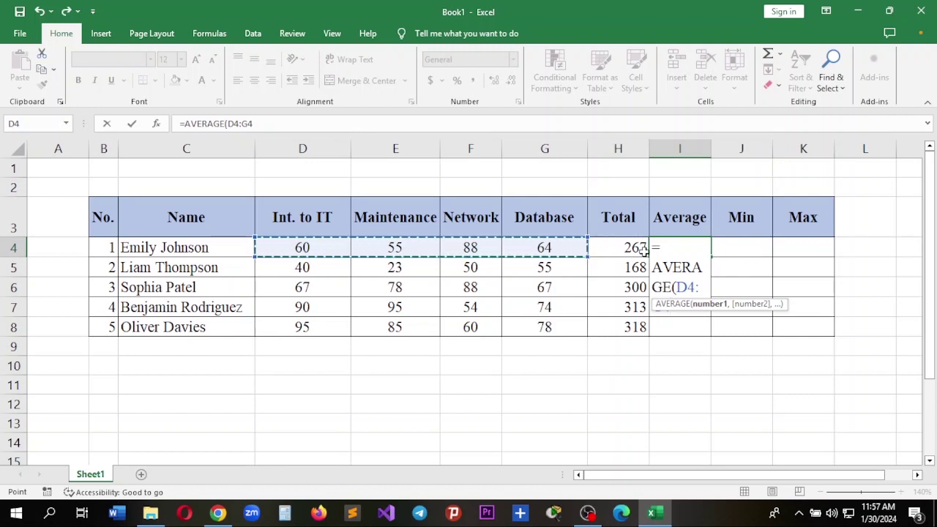
text())
key(Return)
click(703, 252)
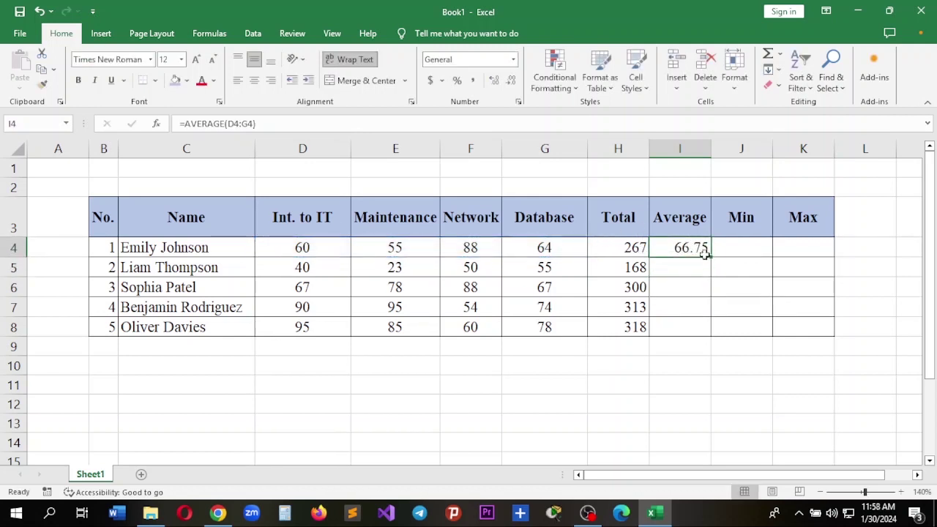
drag(704, 253, 695, 333)
click(742, 247)
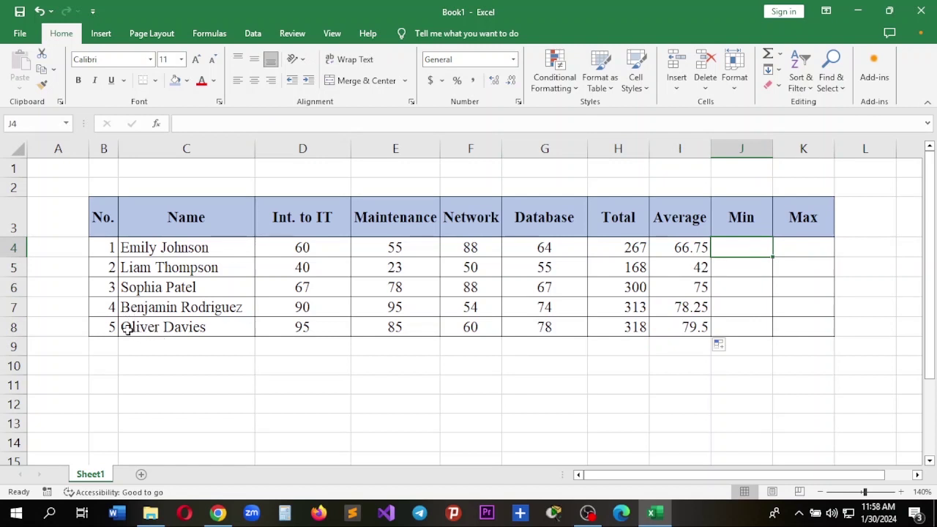
click(699, 250)
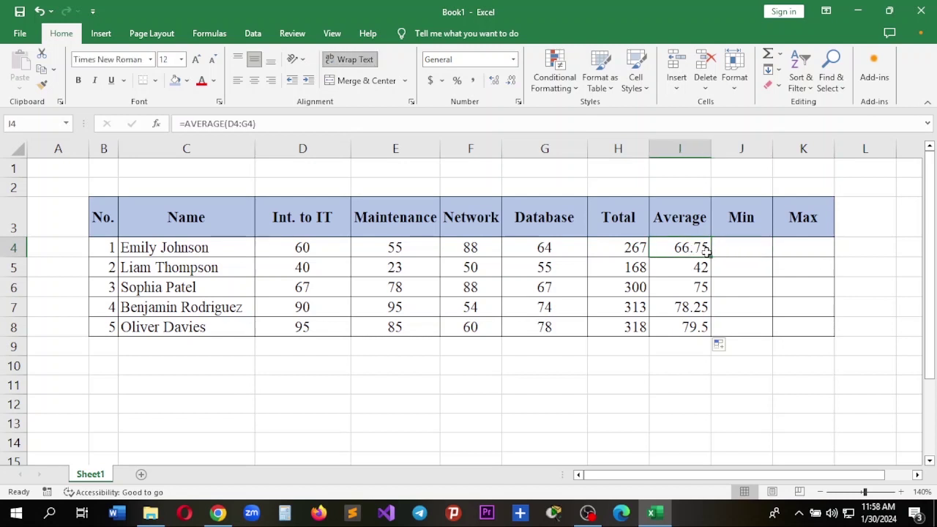
Step: Enter =MIN(D4:G4) in J4 by picking the marks on the sheet, and fill the formula down to J8
click(755, 241)
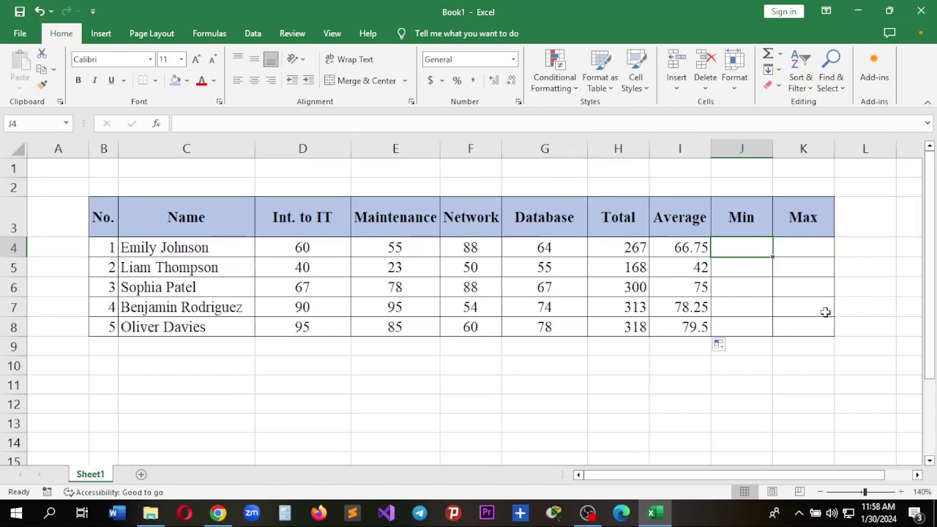
text(=m)
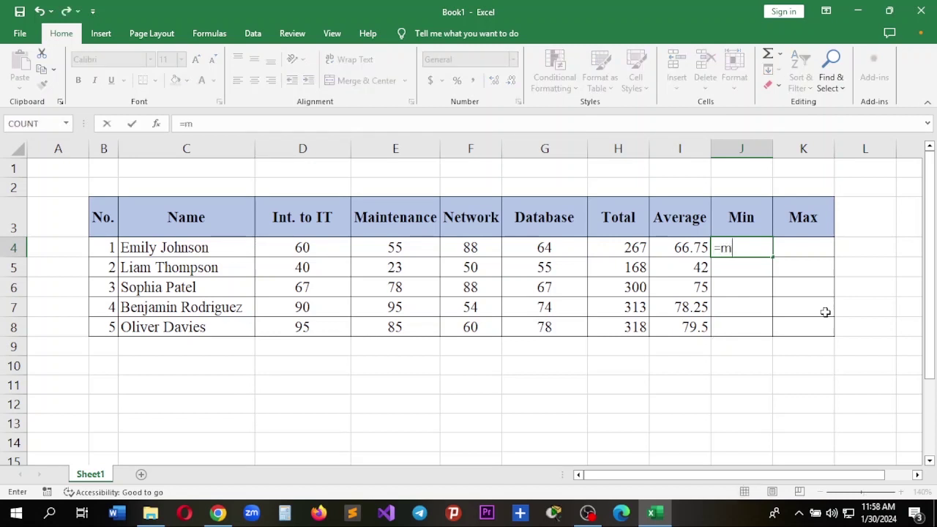
text(in)
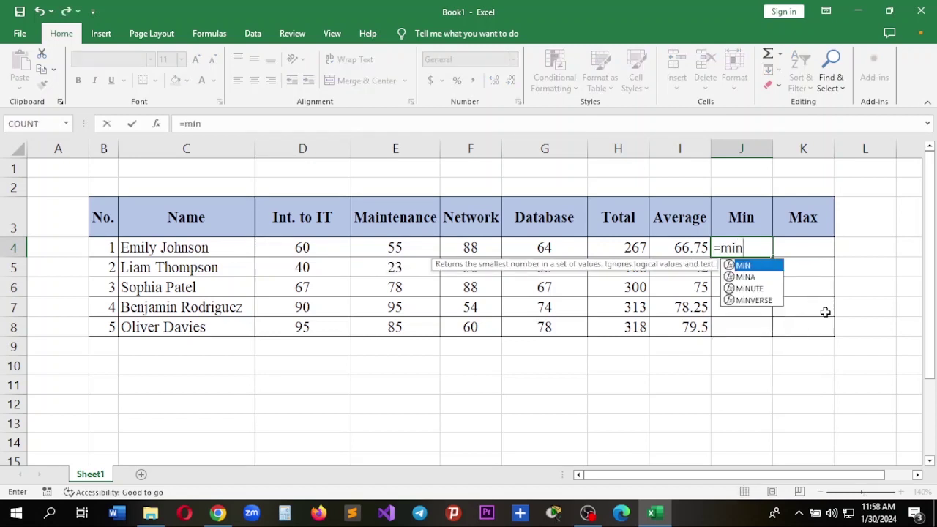
text(()
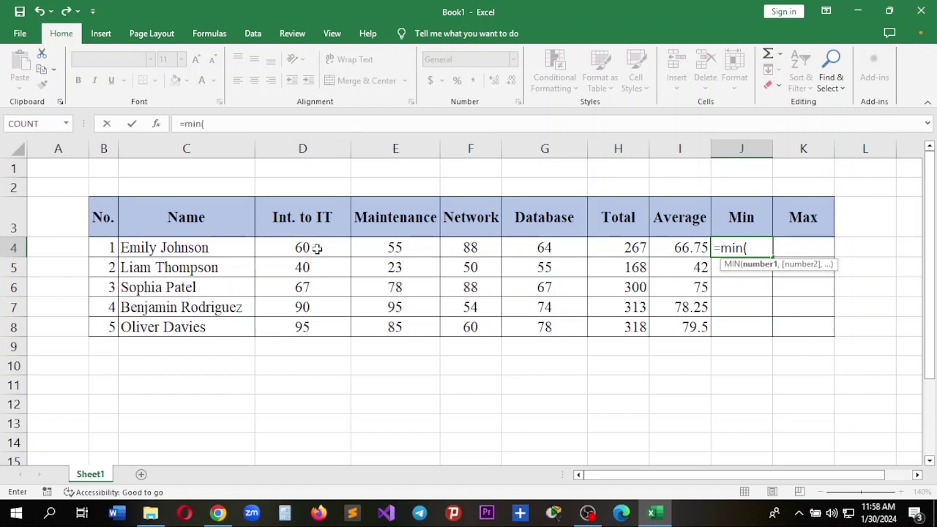
drag(315, 248, 554, 251)
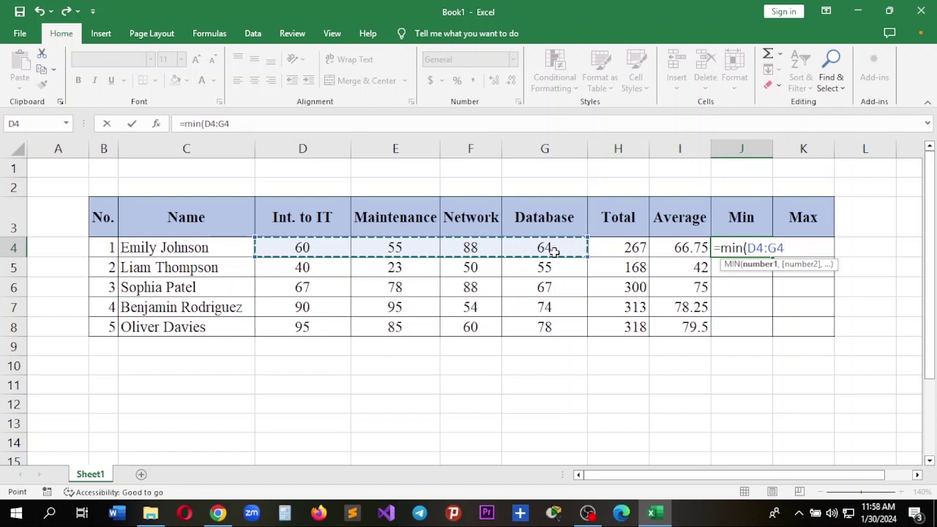
text())
key(ctrl+Return)
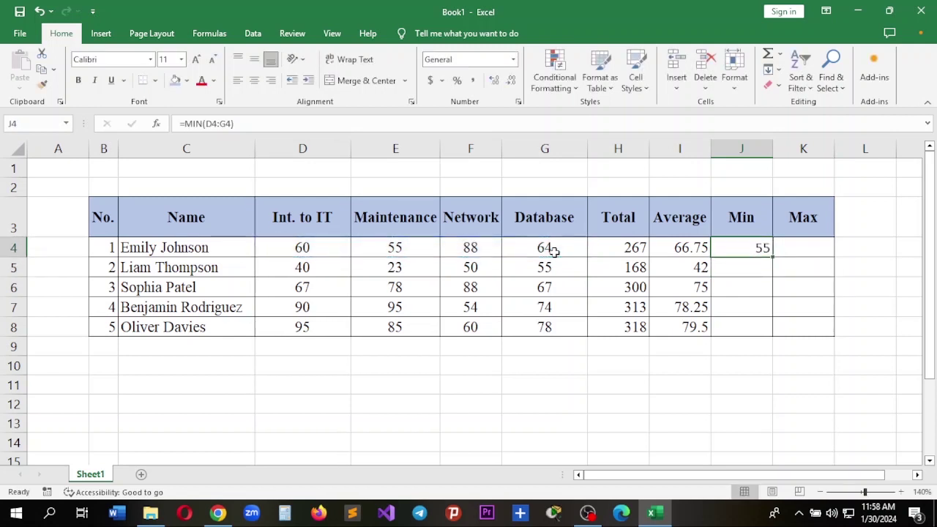
drag(772, 257, 762, 327)
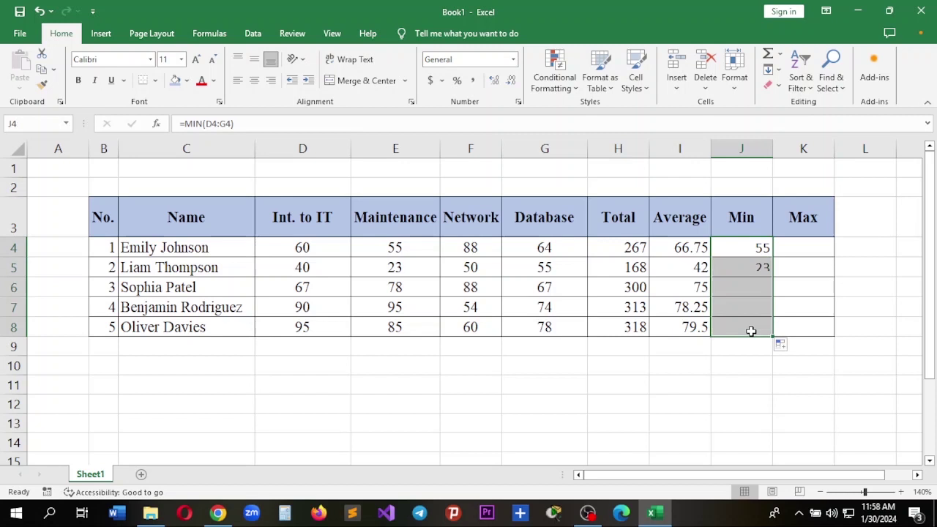
click(752, 249)
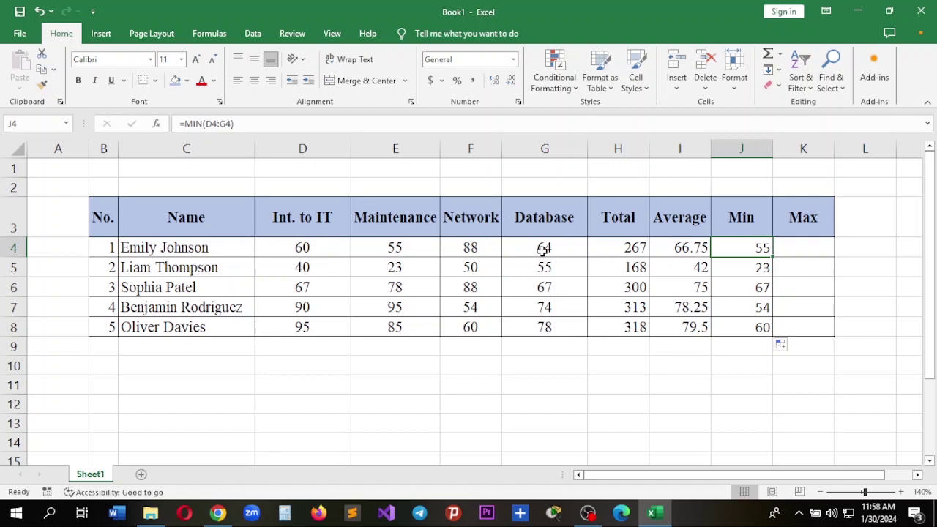
Step: Enter =MAX(D4:G4) in K4 by picking the marks on the sheet, and fill the formula down to K8
click(805, 249)
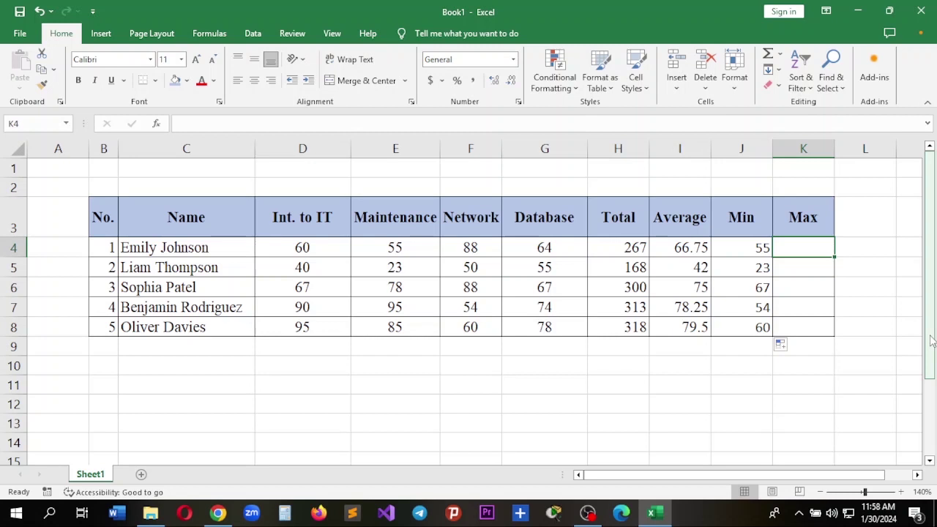
text(=)
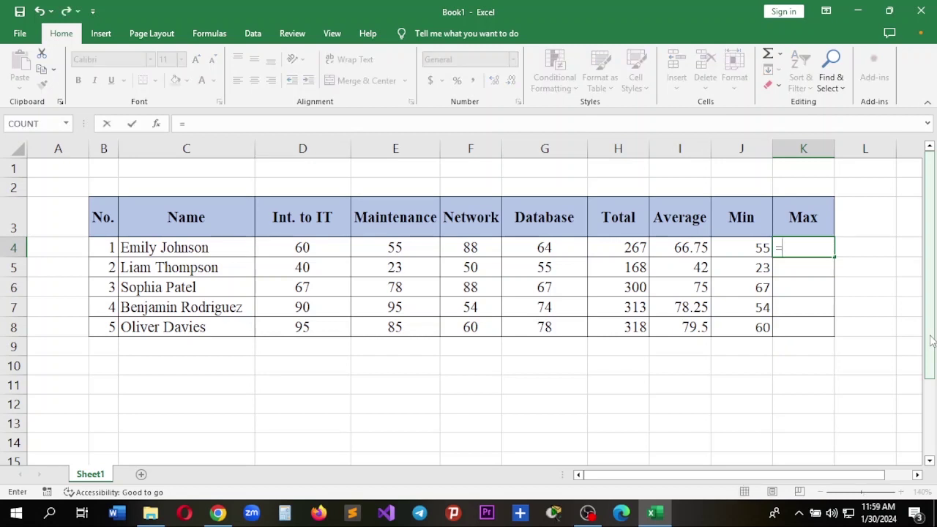
text(max)
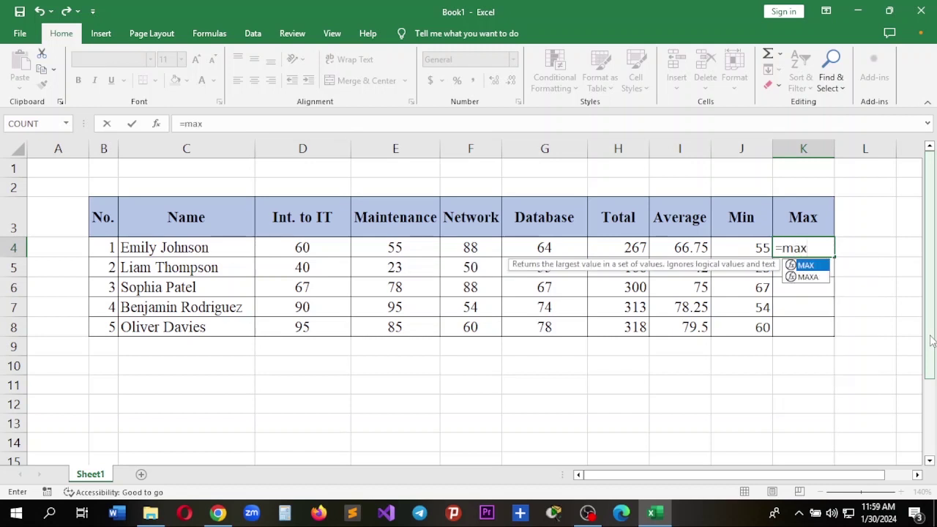
text(()
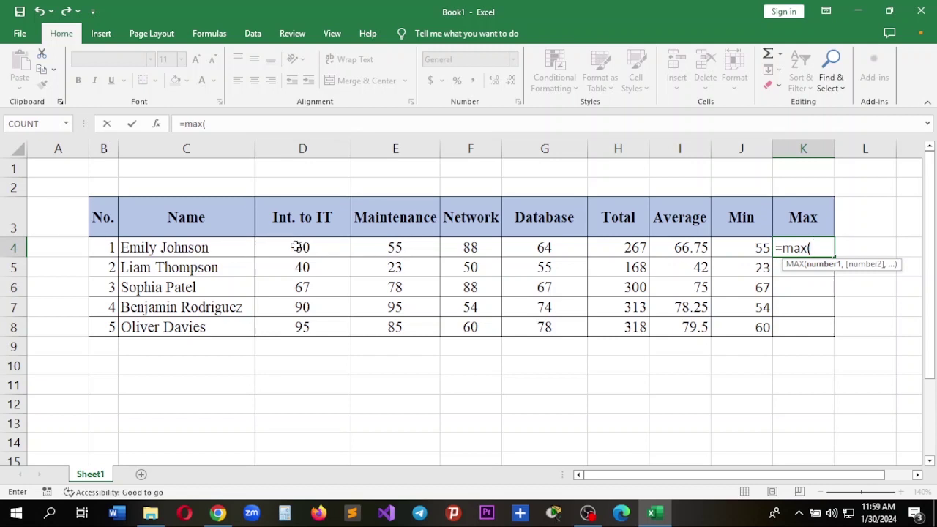
drag(296, 246, 544, 248)
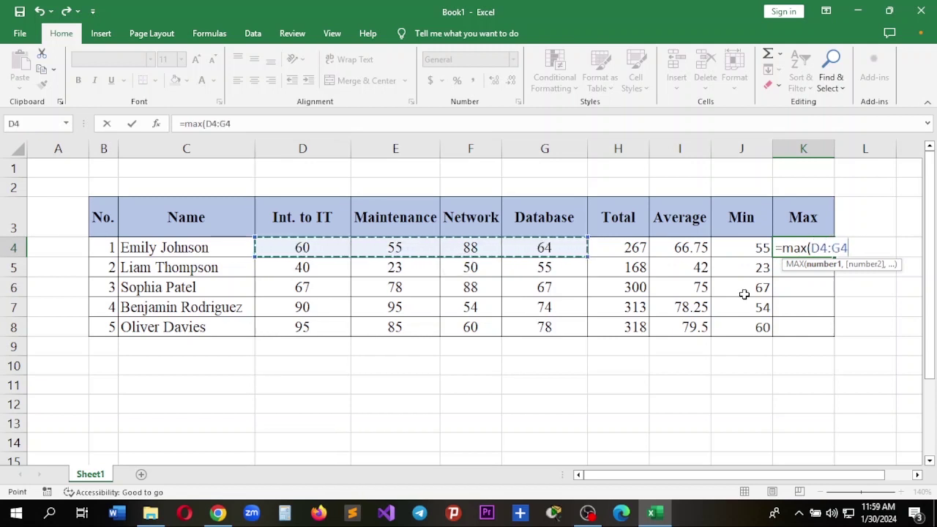
key(ctrl+Return)
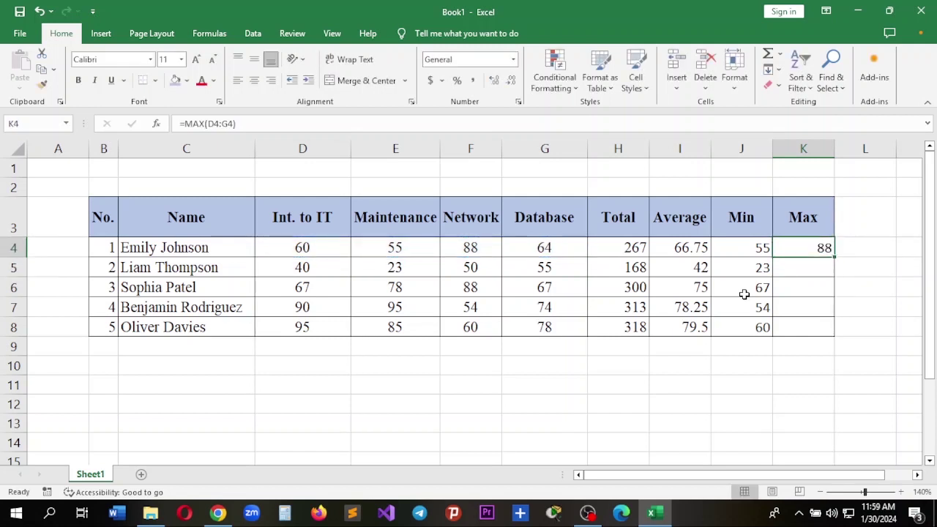
drag(835, 257, 818, 329)
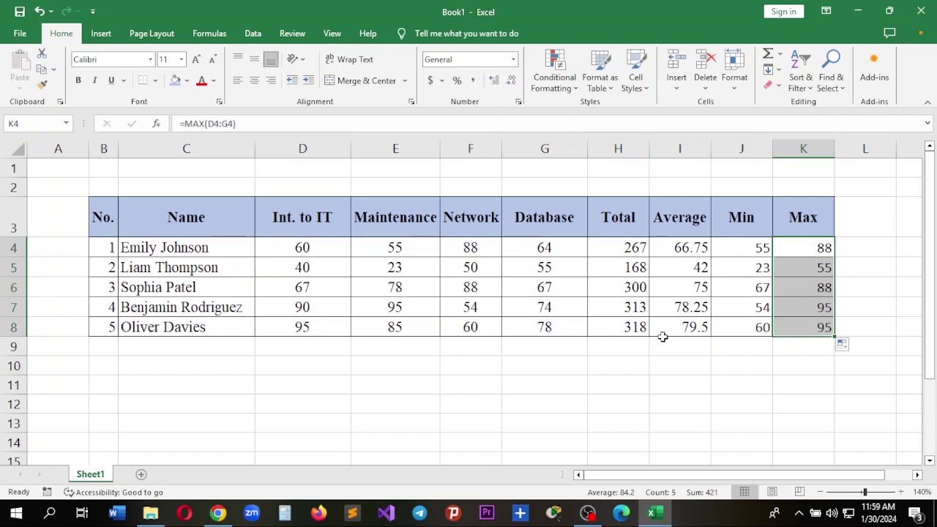
Step: Review the Total, Average, Min and Max formulas of the first student in H4, I4, J4 and K4
click(620, 244)
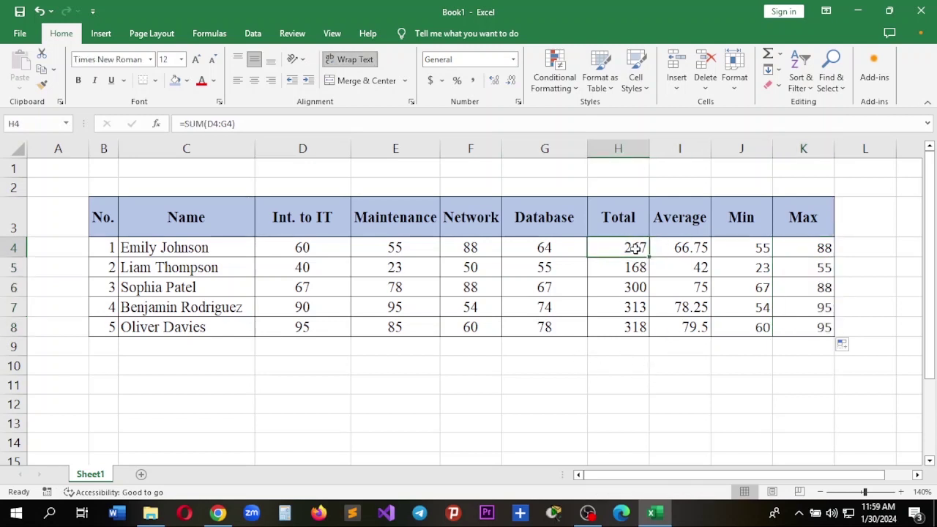
click(681, 247)
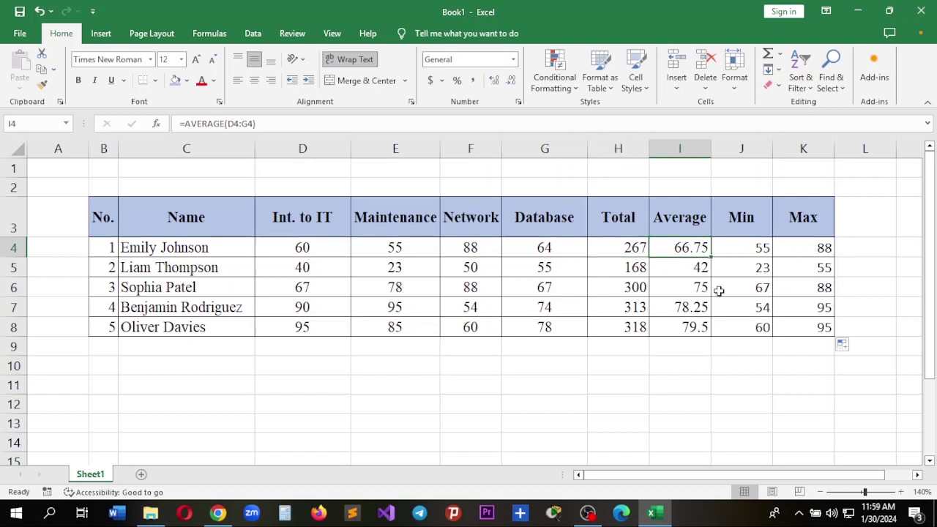
click(747, 251)
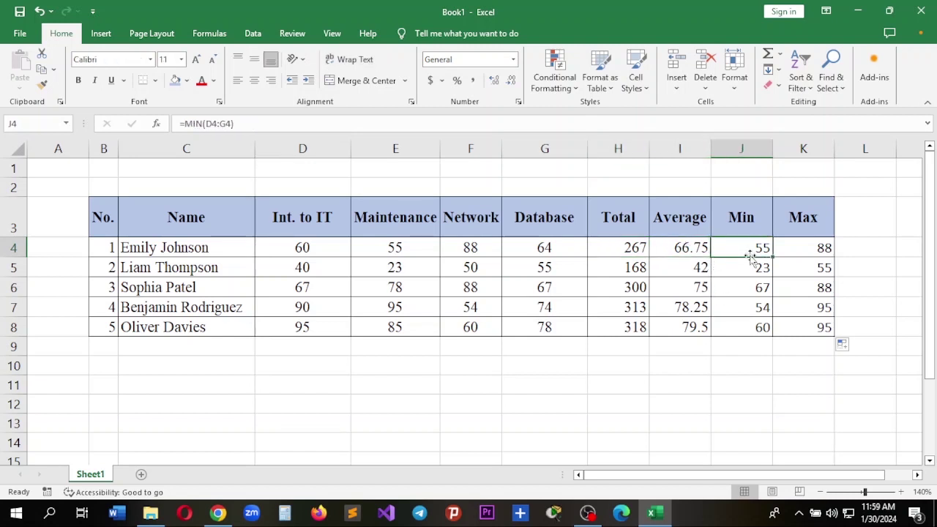
click(804, 252)
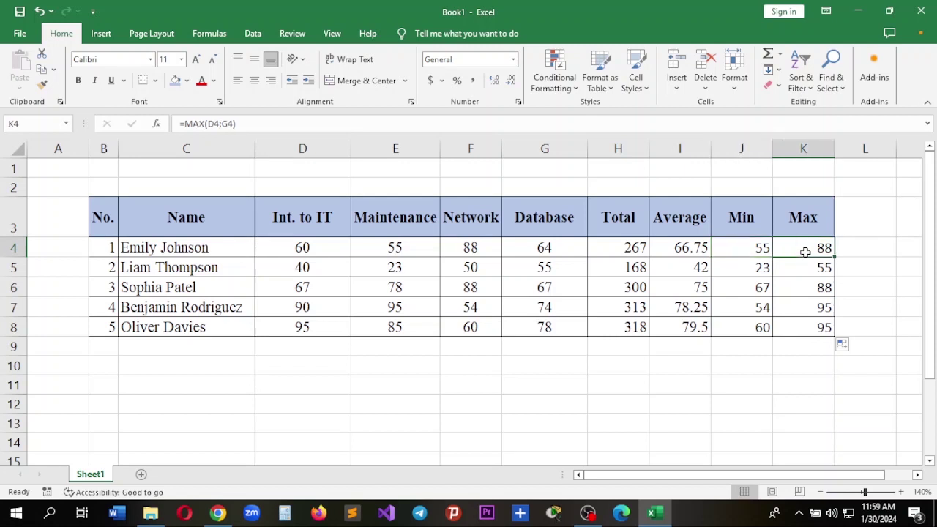